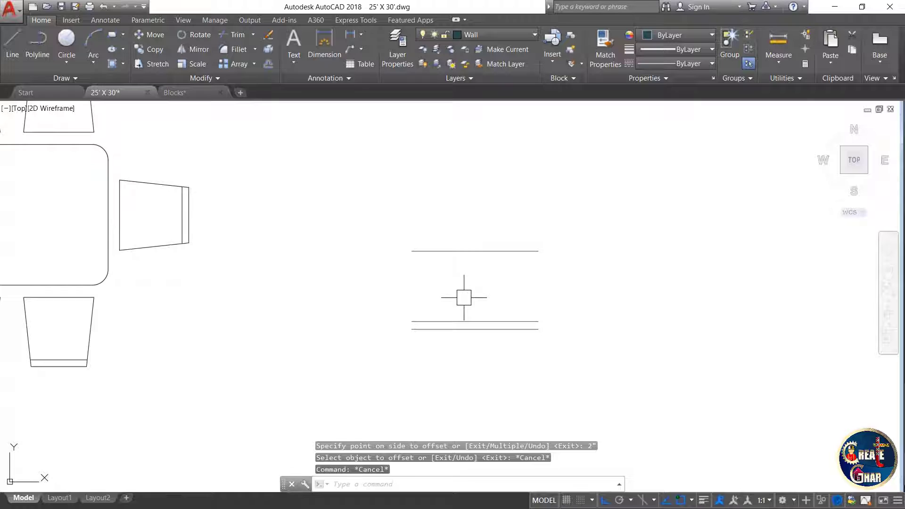
- Draw a slanted line about 1'-9" long at 79° from the upper line's left endpoint down to the lowest line
text(l)
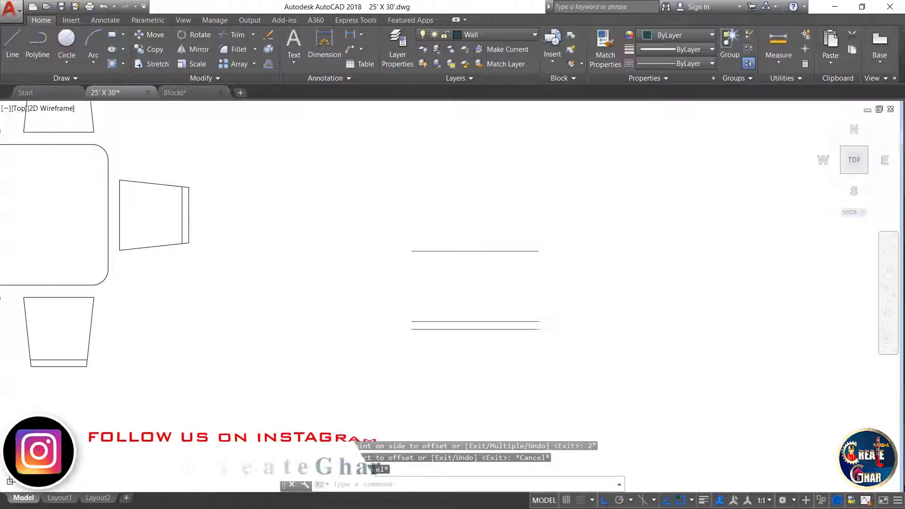
key(Return)
click(411, 251)
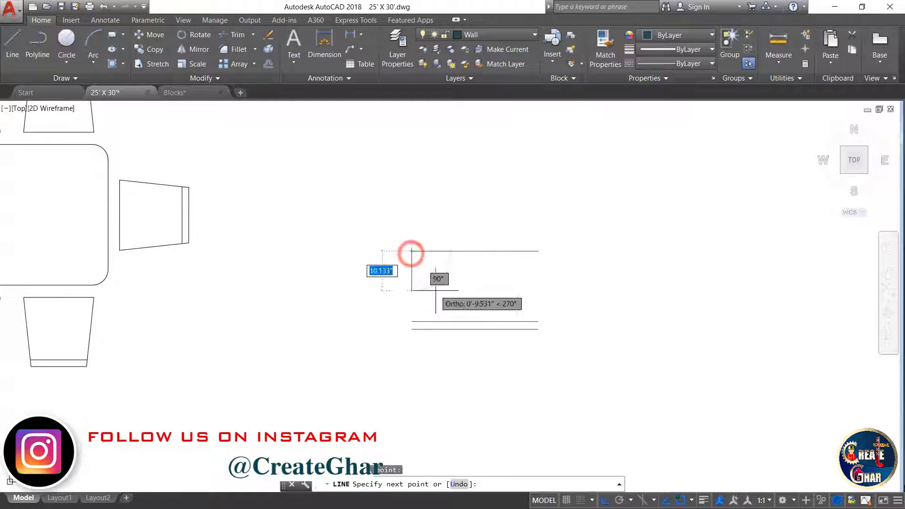
scroll(436, 322, up, 3)
key(F8)
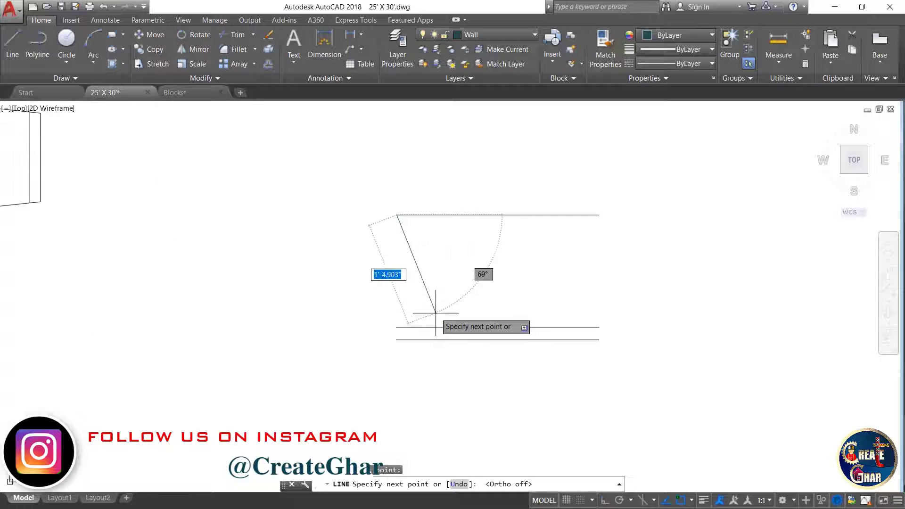
click(422, 339)
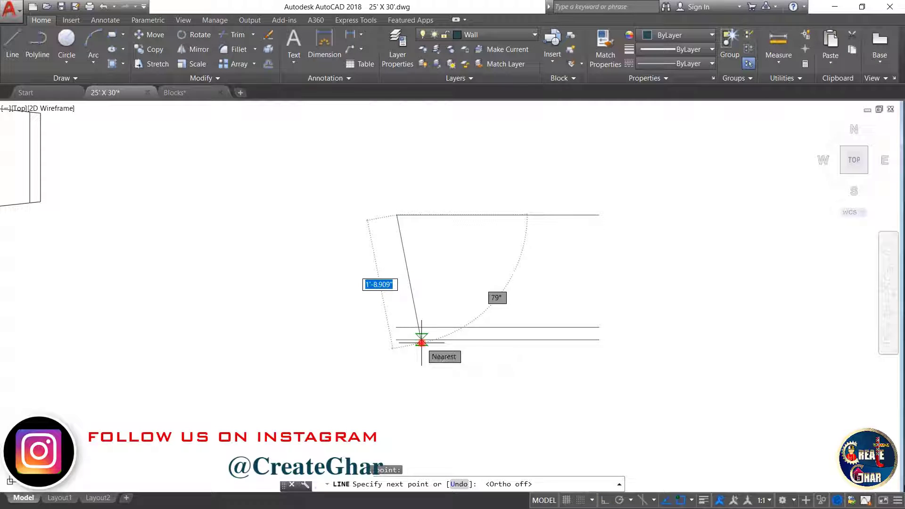
key(Escape)
- Mirror the slanted line about a vertical axis through the upper line's midpoint, keeping the original
click(405, 268)
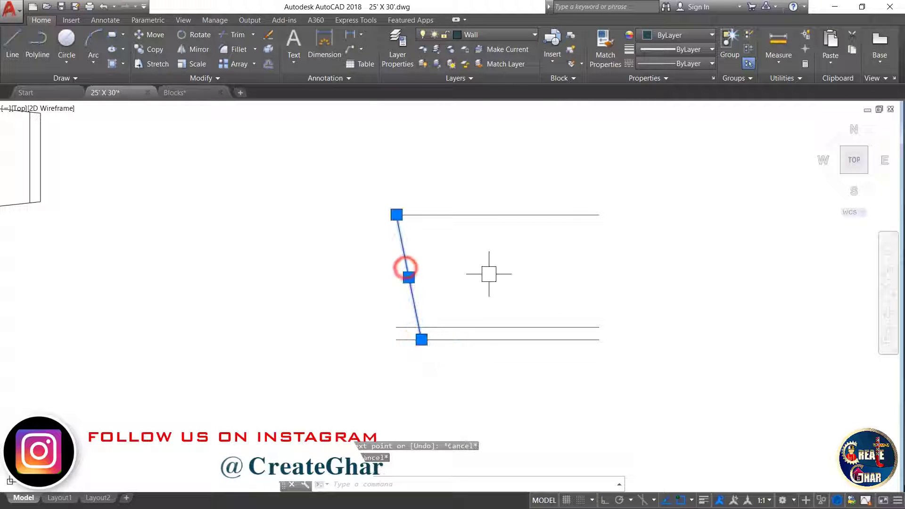
text(MI)
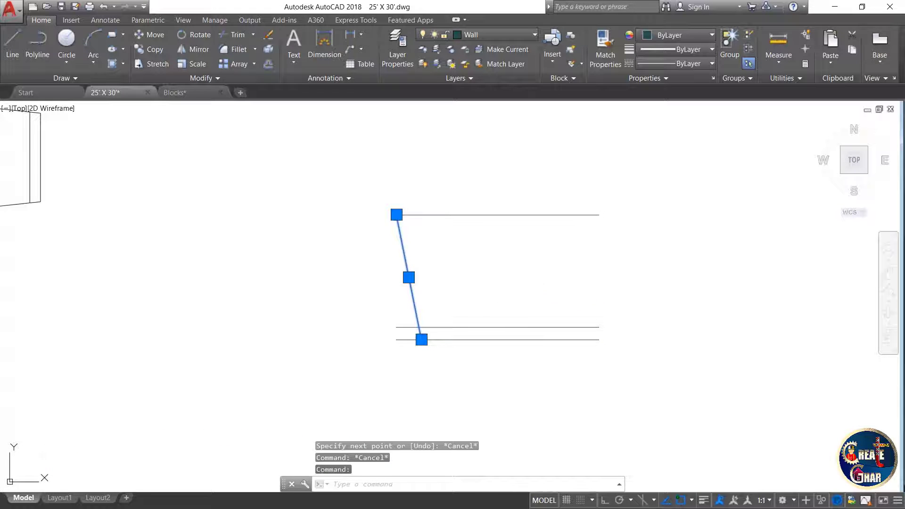
key(Return)
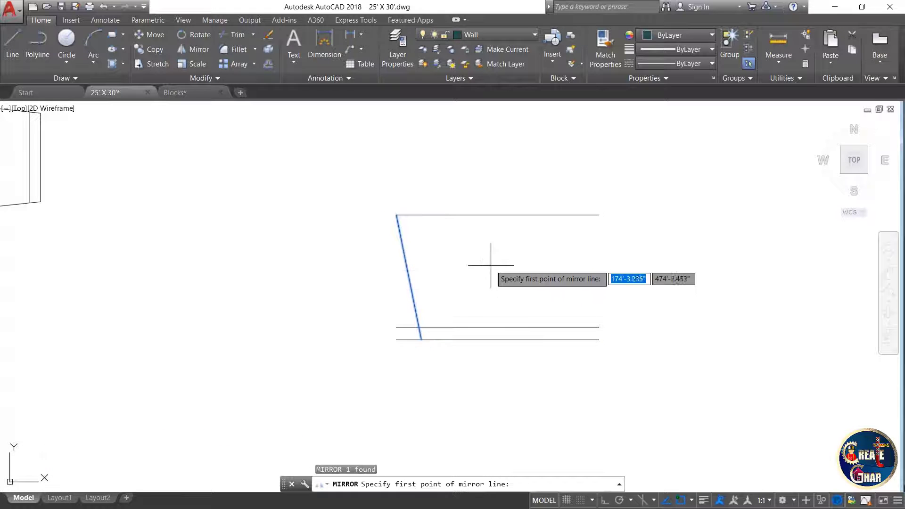
click(498, 215)
key(F8)
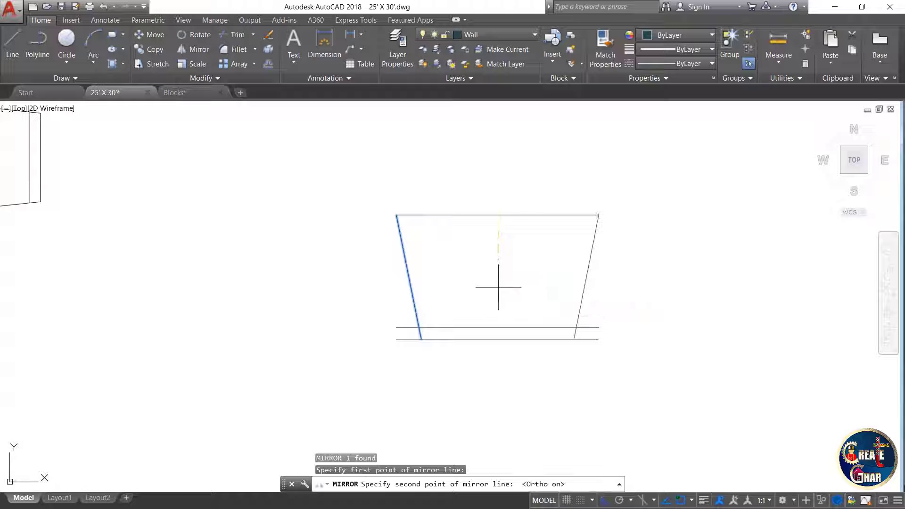
click(498, 287)
click(513, 326)
key(Escape)
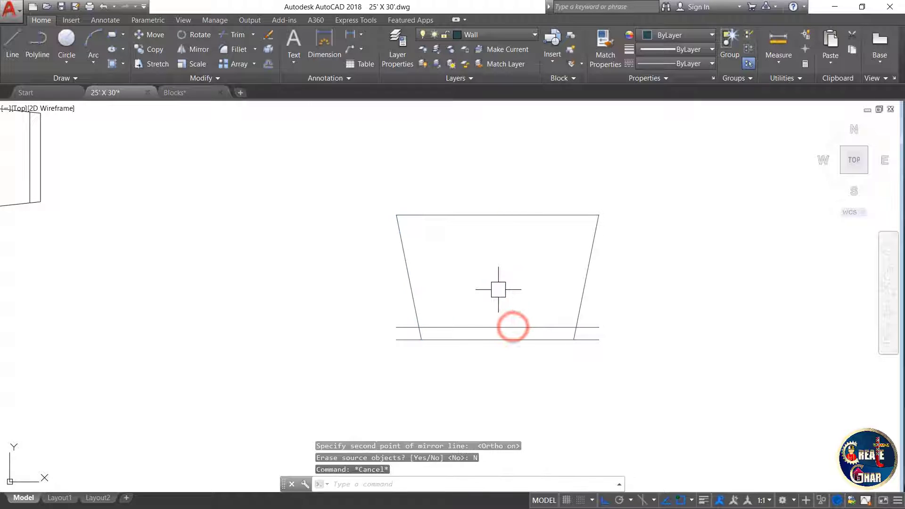
key(Escape)
- Trim the overhanging ends of the two lower lines outside the slanted sides to finish the chair outline
key(Return)
key(Return)
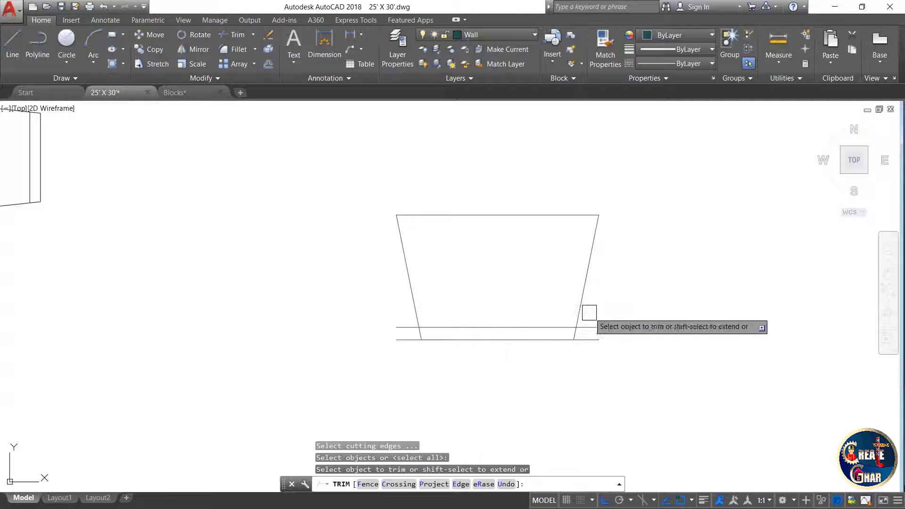
click(602, 328)
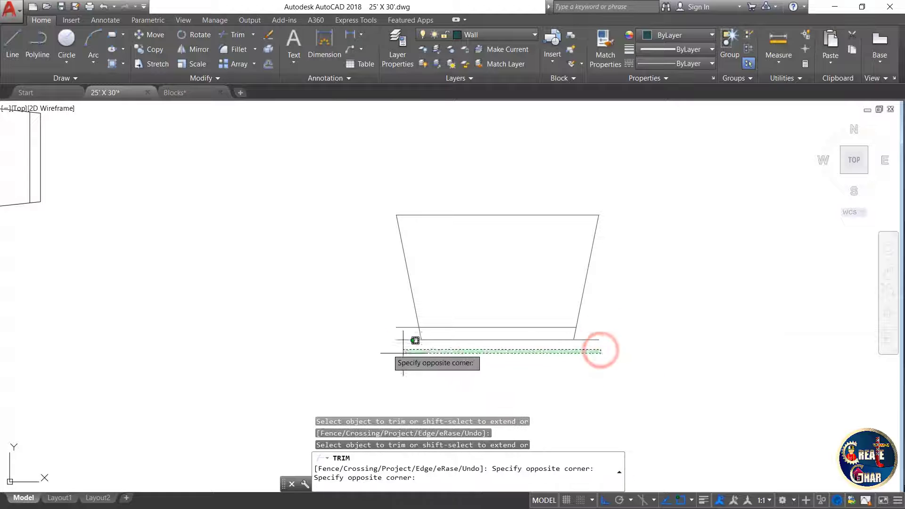
click(471, 377)
click(596, 342)
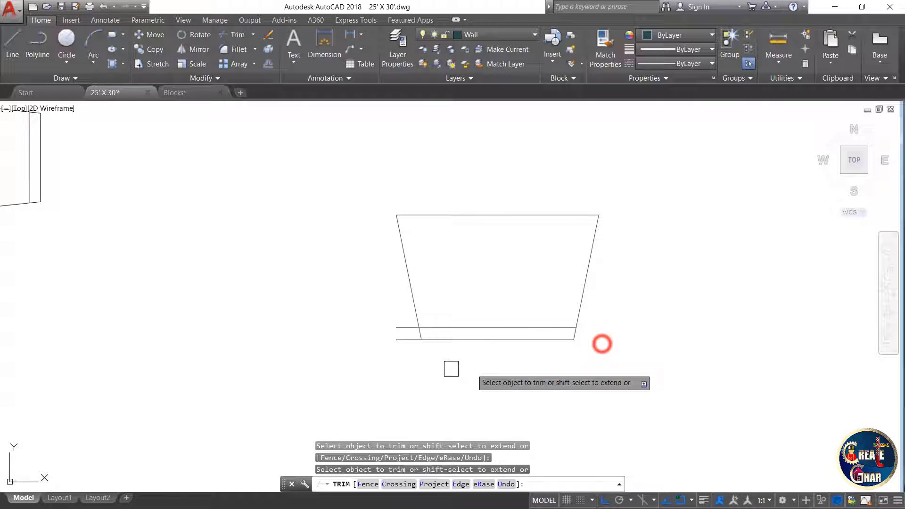
click(404, 344)
key(Escape)
key(Escape)
scroll(497, 319, down, 4)
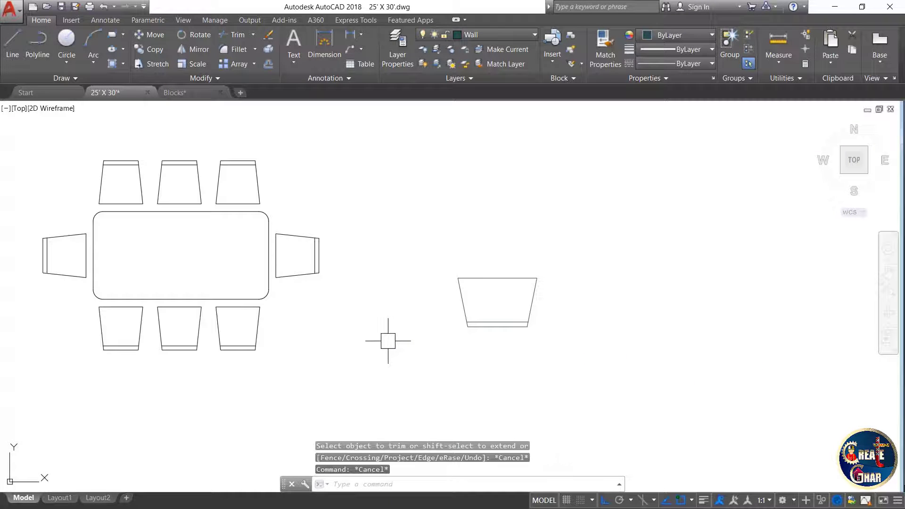
mouse_move(323, 213)
mouse_down()
mouse_move(360, 227)
mouse_move(347, 208)
mouse_up()
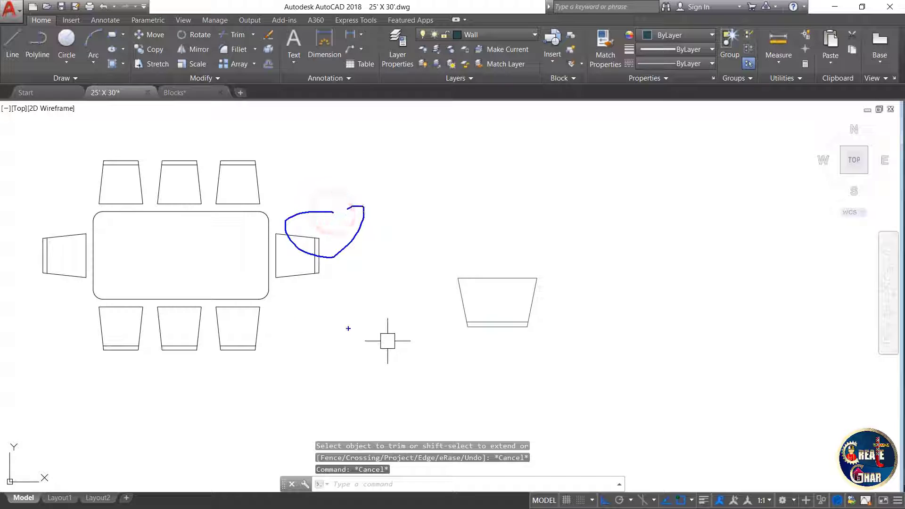
mouse_move(496, 261)
mouse_down()
mouse_move(431, 307)
mouse_move(509, 240)
mouse_move(460, 243)
mouse_up()
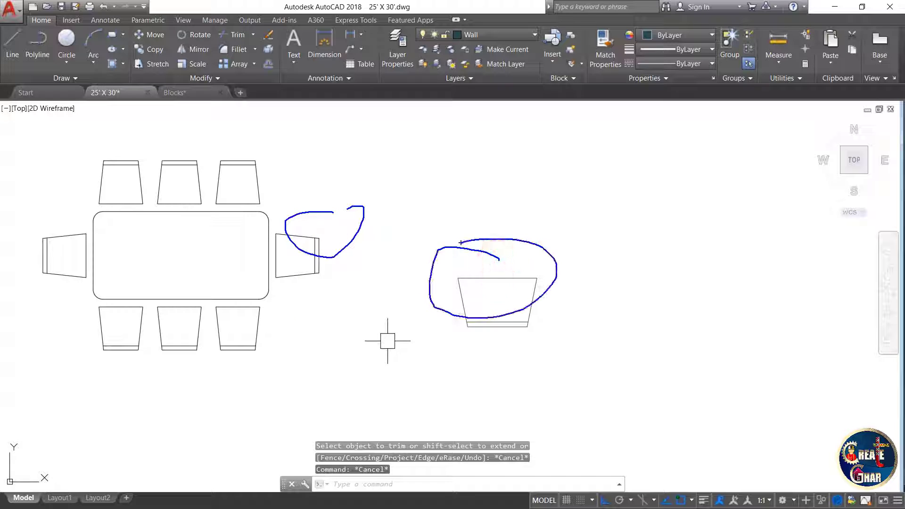
key(Escape)
scroll(506, 295, up, 2)
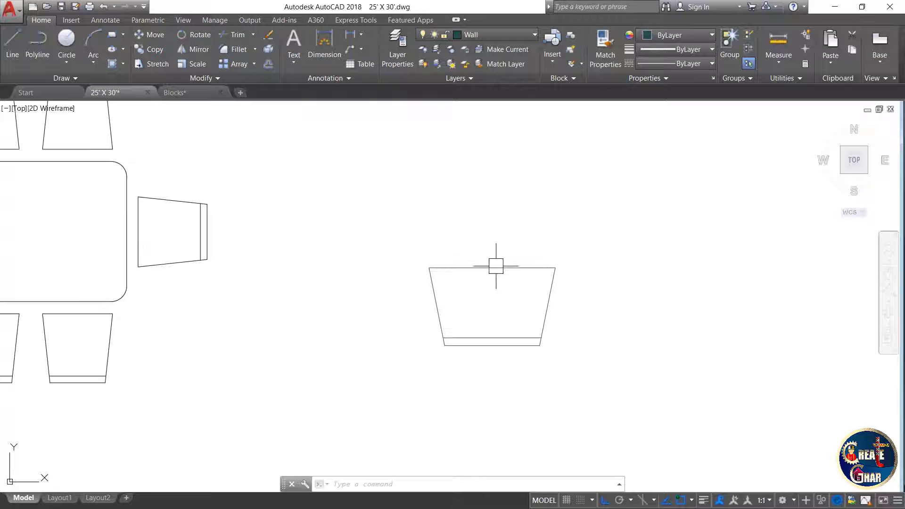
scroll(448, 365, down, 2)
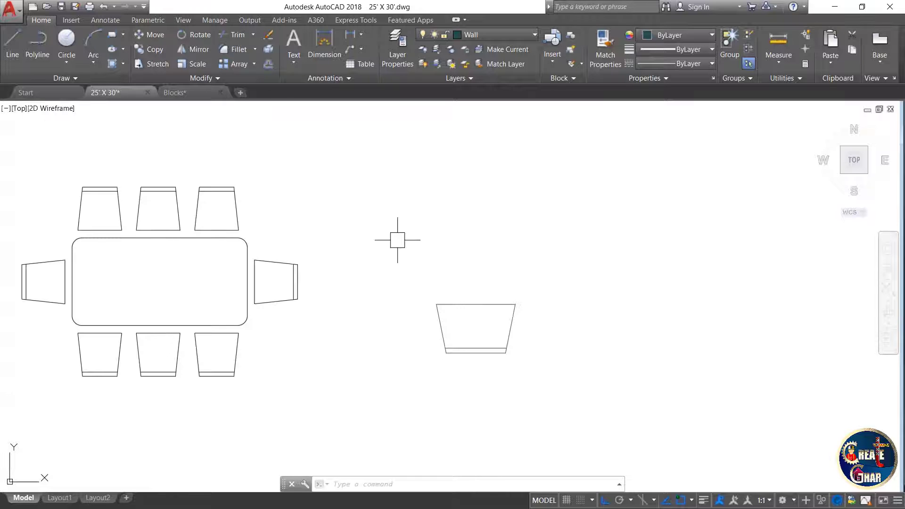
- Draw a rectangular table just above the new chair, extending past both of its sides
text(C)
key(Return)
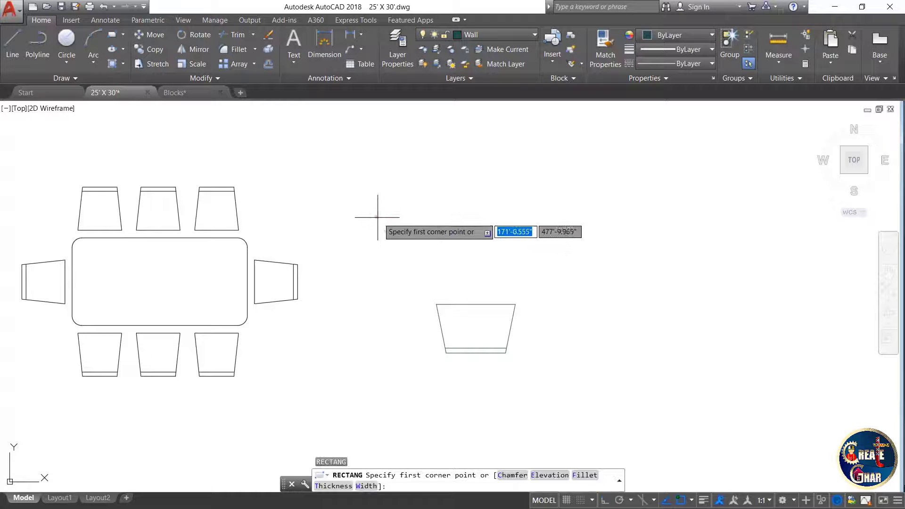
click(378, 217)
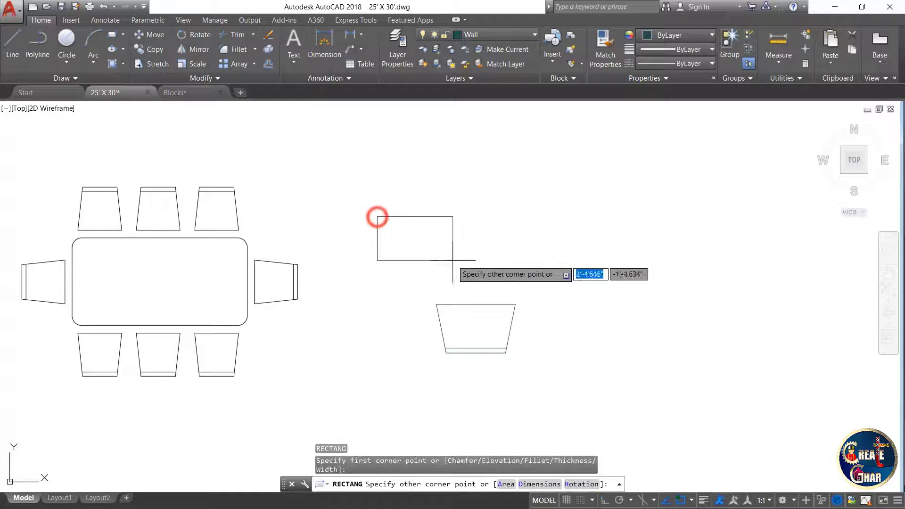
click(590, 286)
key(Escape)
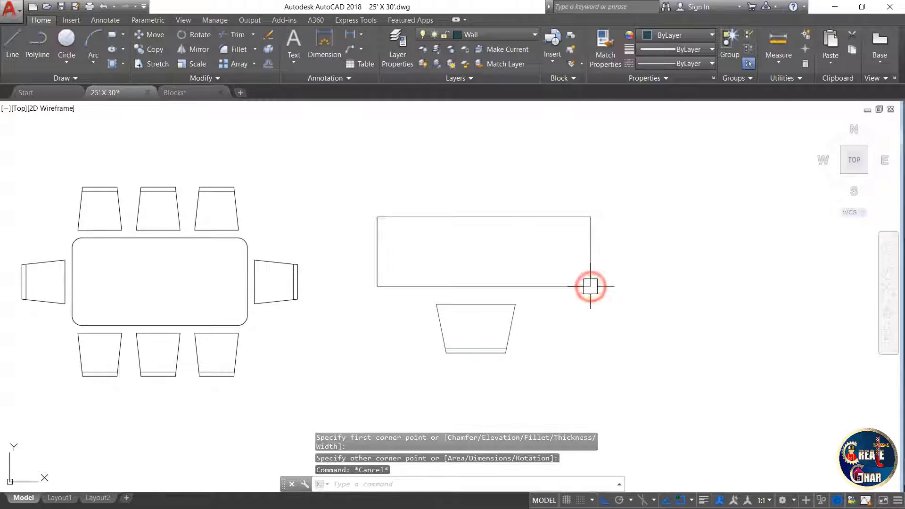
key(Escape)
- Stretch the table rectangle's upper edge upward with Ortho off to make the table deeper
click(500, 222)
key(F8)
click(484, 217)
click(486, 198)
key(Escape)
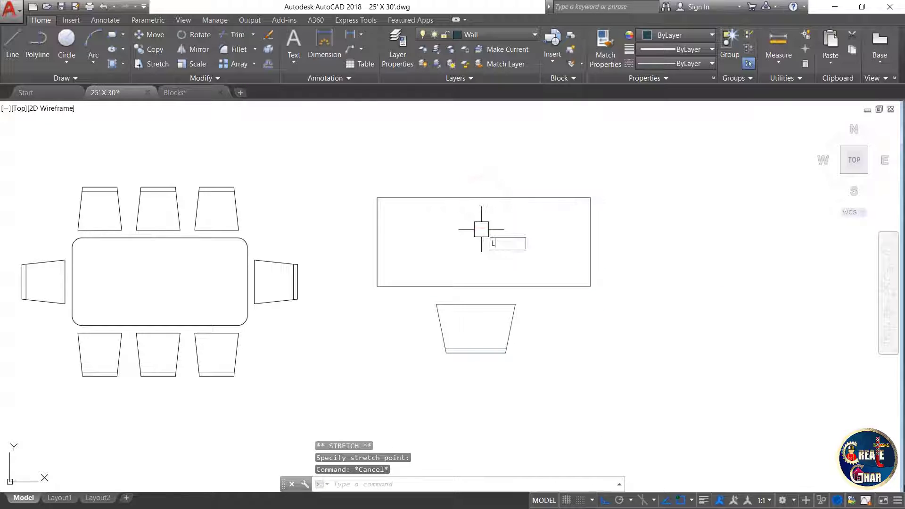
- Draw five short slanted lines inside the table rectangle as glass reflection marks
key(Return)
click(398, 234)
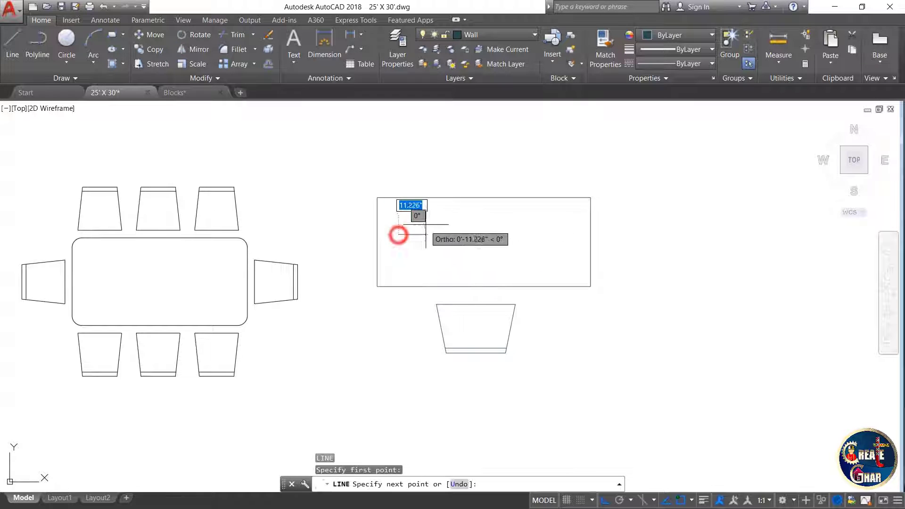
key(F8)
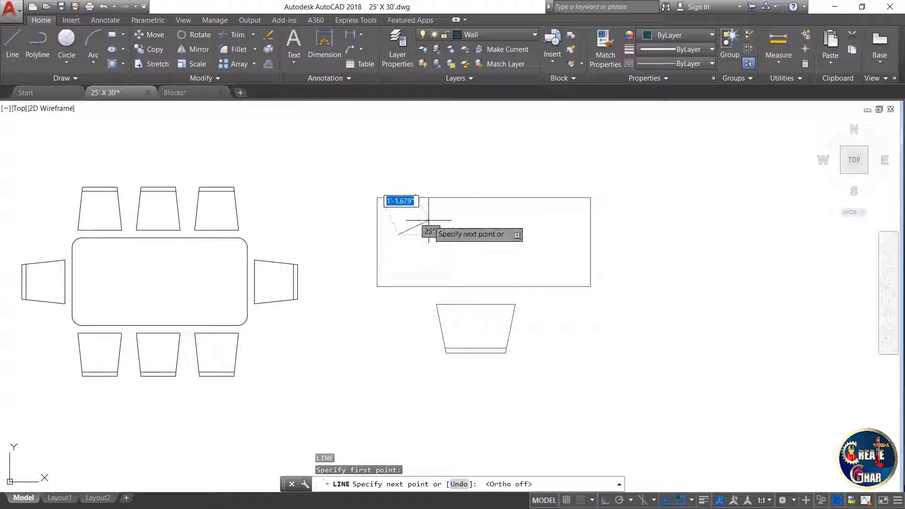
click(460, 218)
key(Return)
key(Return)
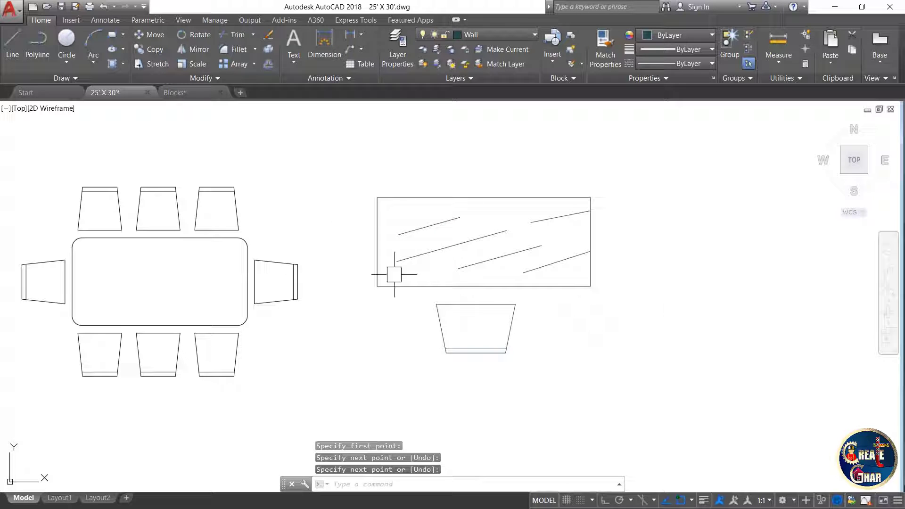
click(460, 217)
- Offset the table rectangle 1" outward to form a border
text(o)
key(Return)
text(1)
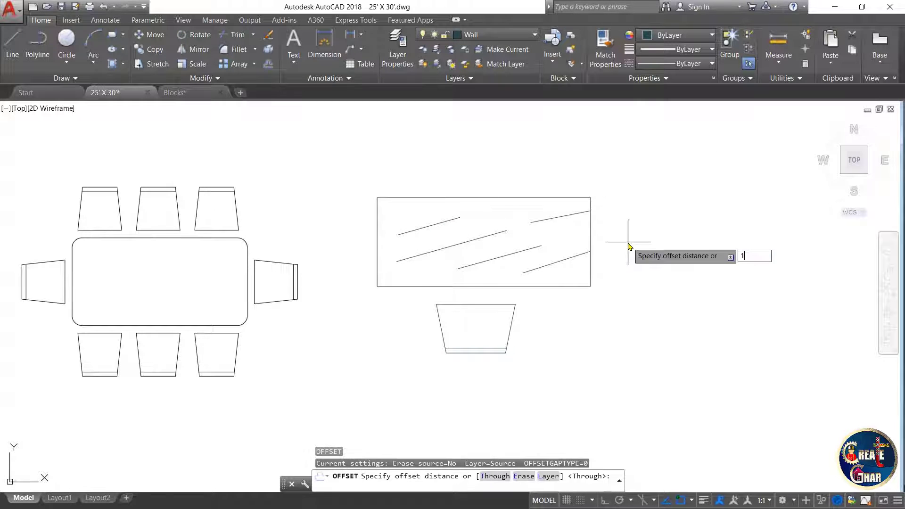
key(Return)
click(597, 280)
click(593, 289)
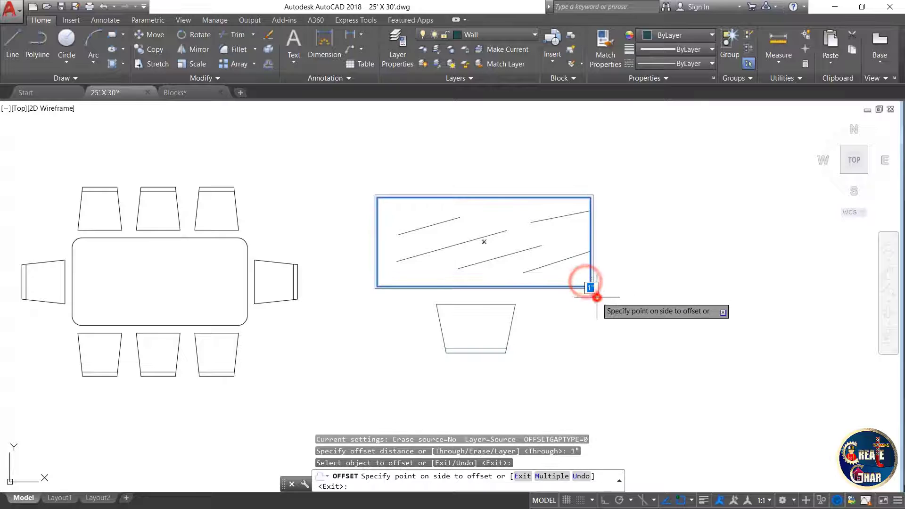
key(Escape)
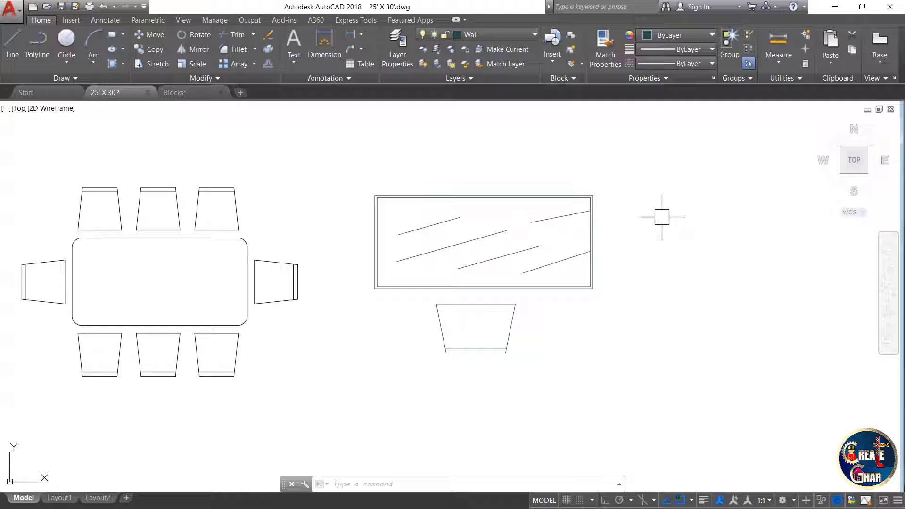
- Start writing a block from objects and pick the new chair's upper-left corner as its base point
text(w)
key(Return)
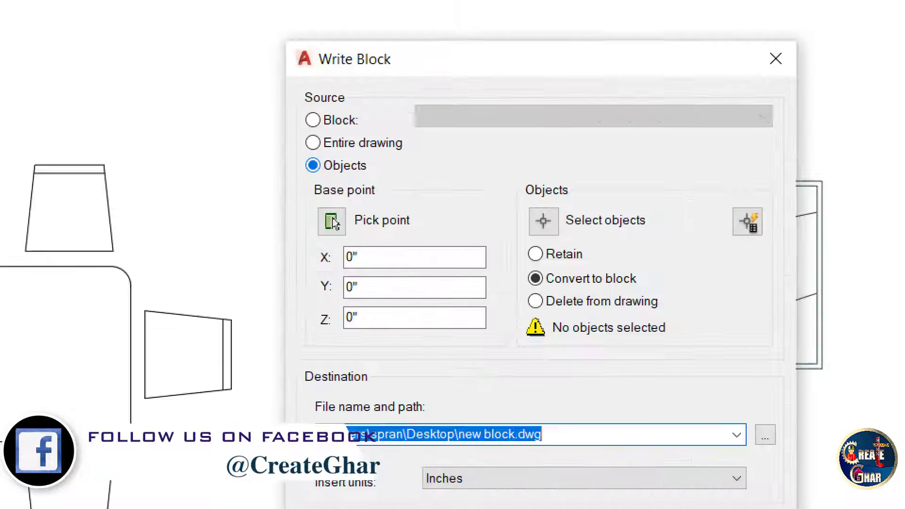
mouse_move(349, 213)
mouse_down()
mouse_move(358, 234)
mouse_move(335, 212)
mouse_up()
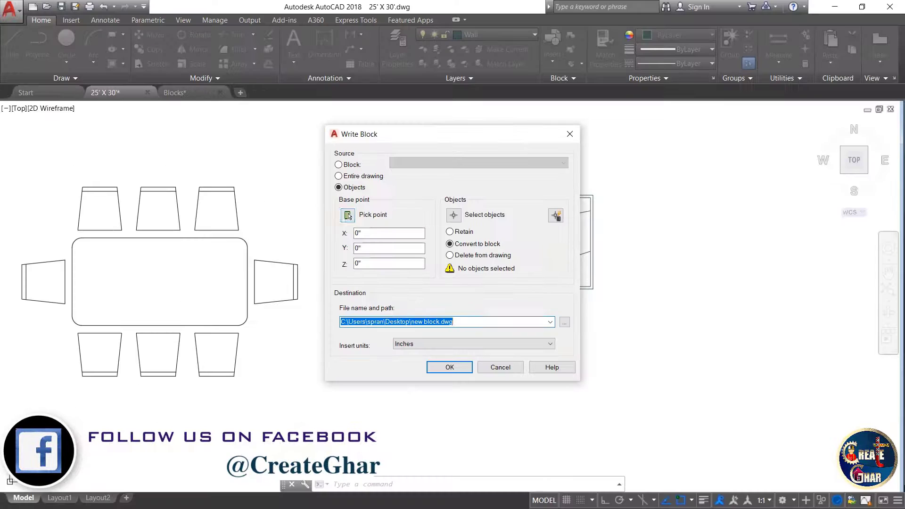
click(346, 213)
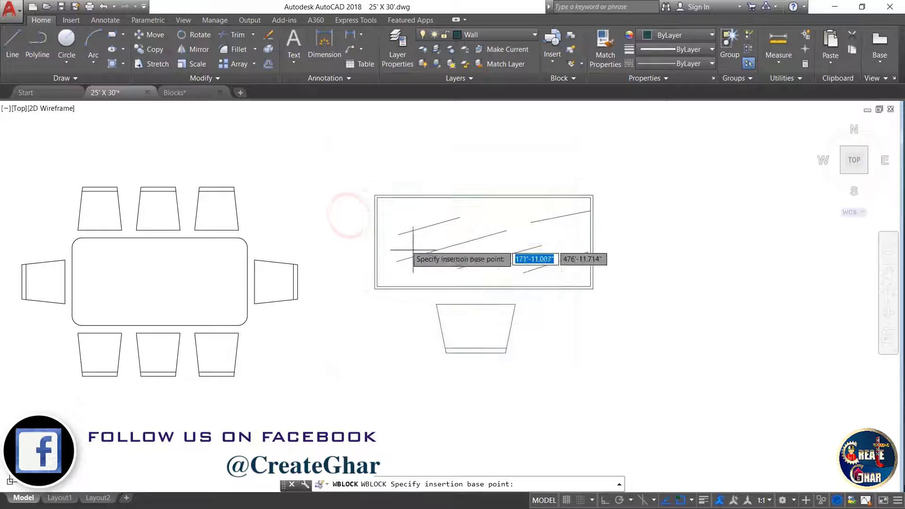
click(437, 304)
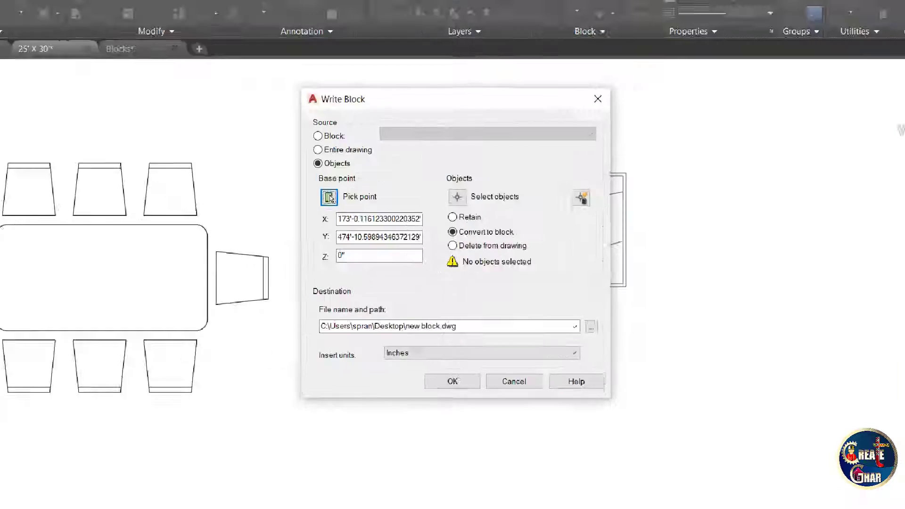
click(472, 278)
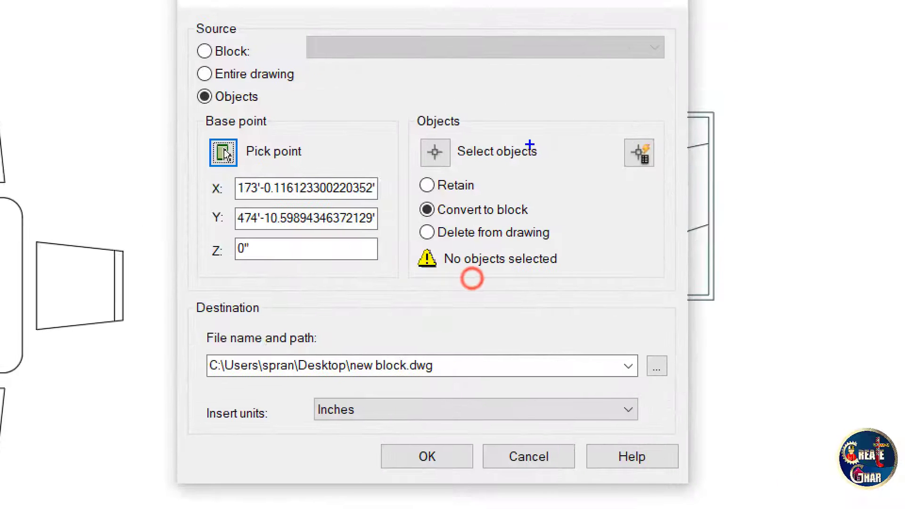
drag(502, 210, 459, 205)
drag(531, 140, 433, 134)
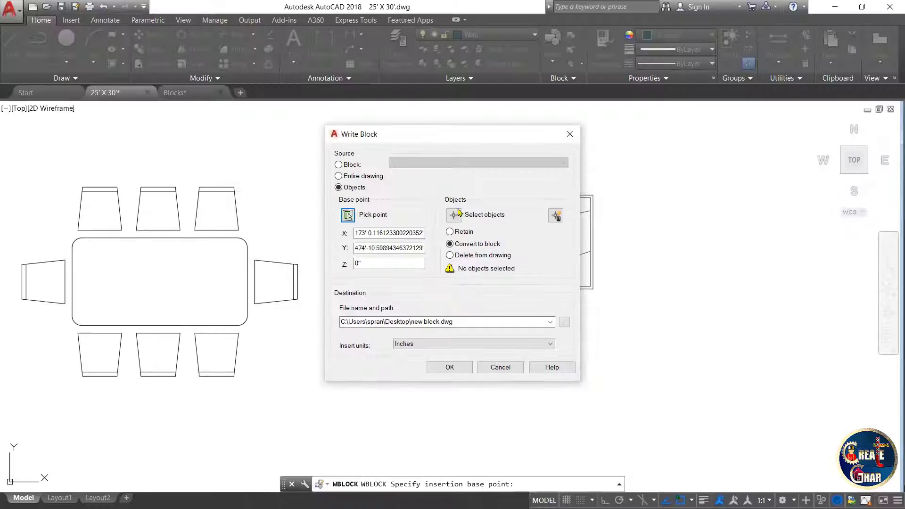
- Select the new glass-topped table together with its chair as the objects for the written block
click(455, 215)
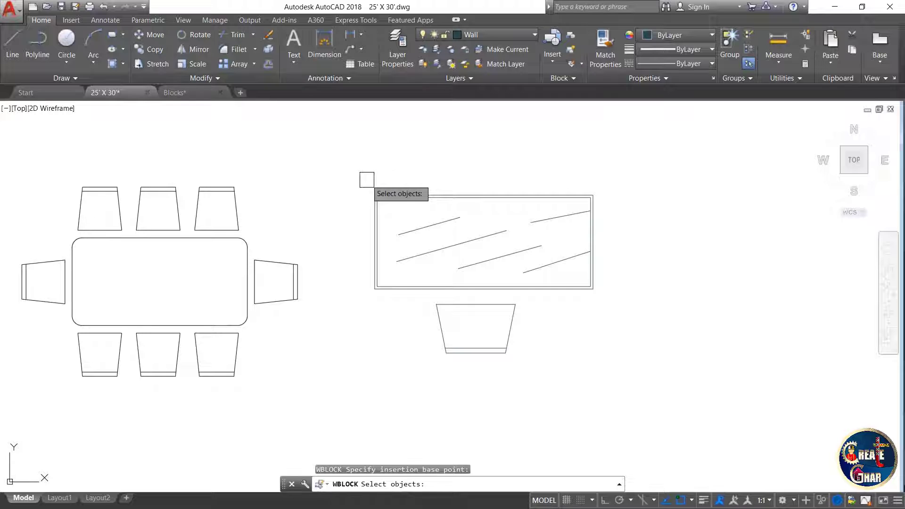
click(343, 154)
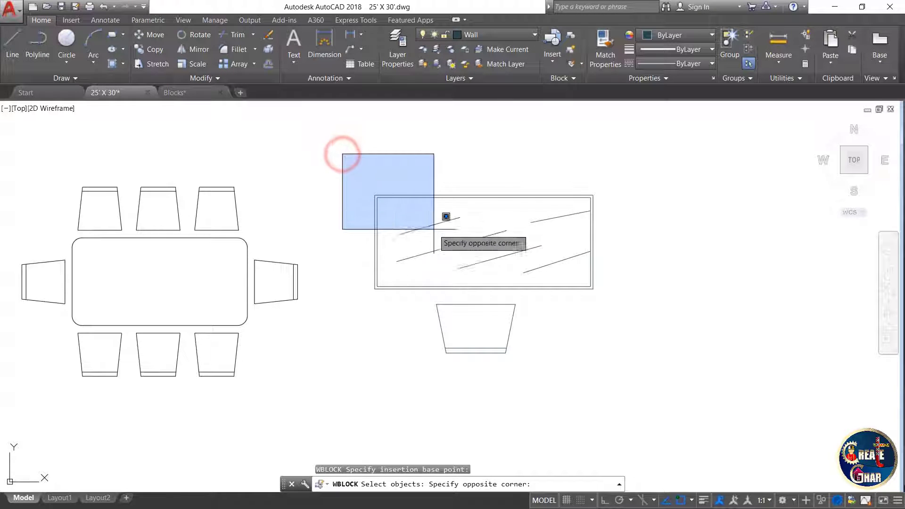
click(617, 367)
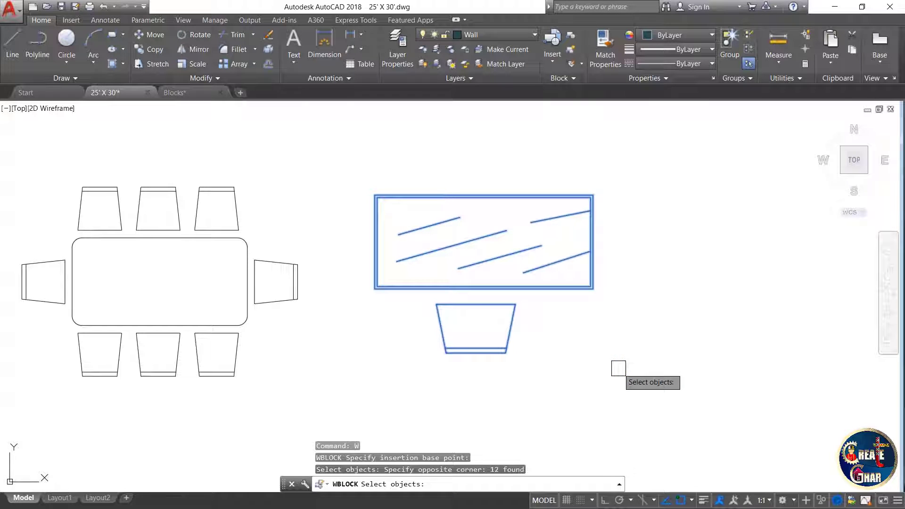
key(Return)
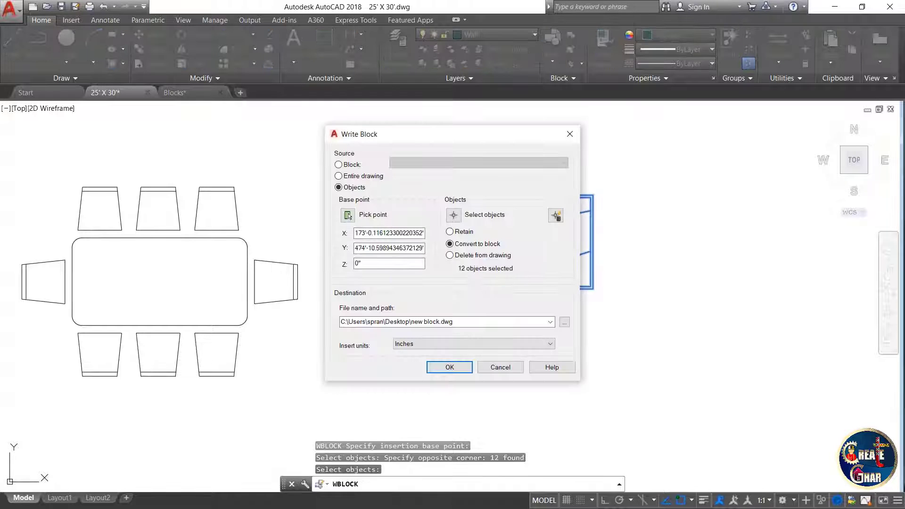
key(ctrl+1)
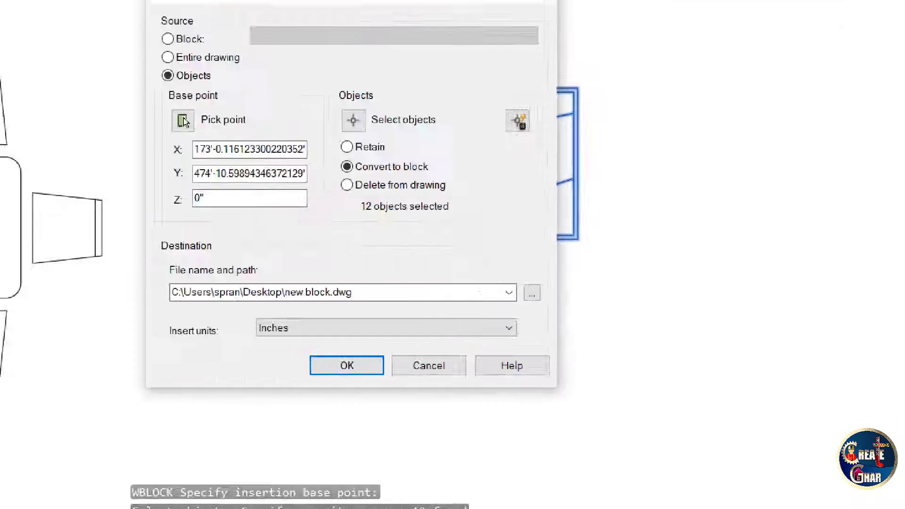
click(488, 389)
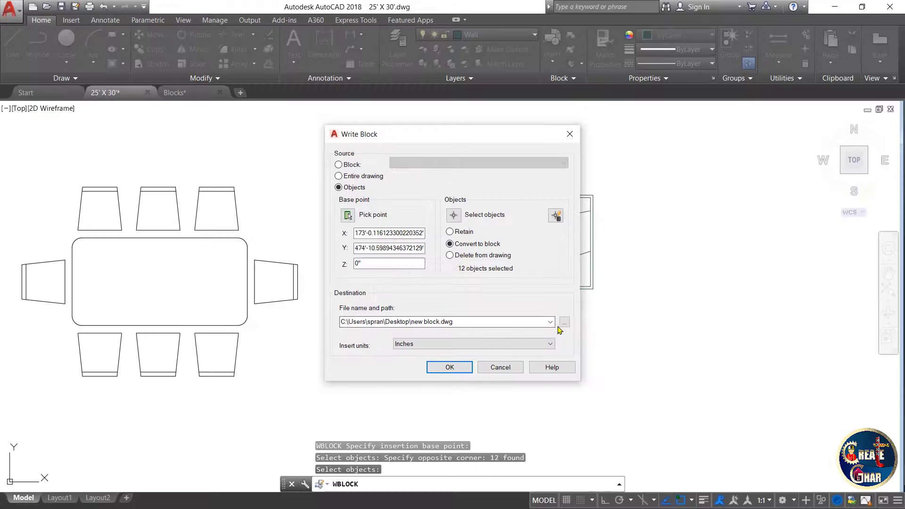
- Set the block's destination to a Desktop file named cHAIR AND tABLE.dwg and write the block
click(563, 323)
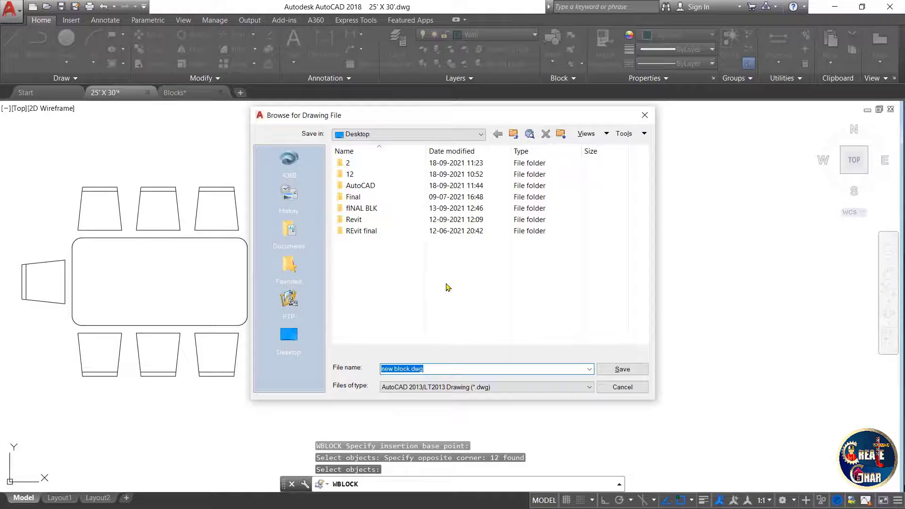
click(289, 335)
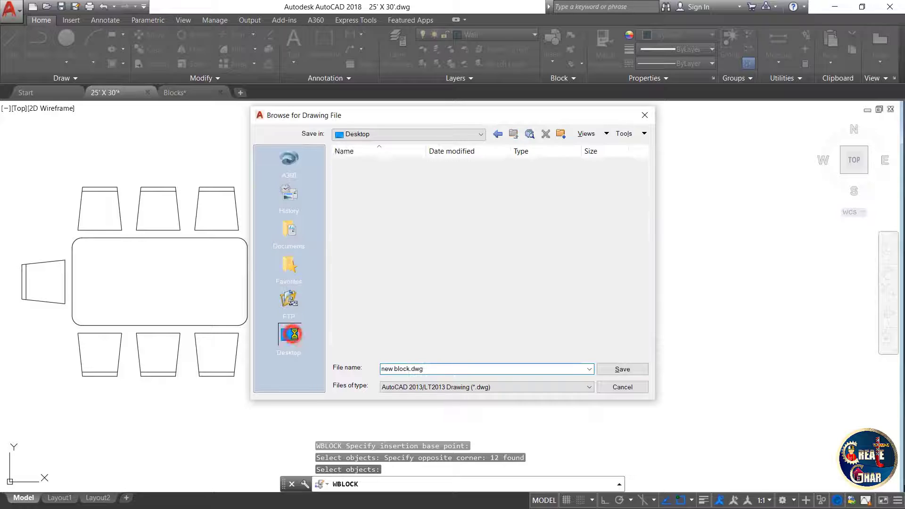
click(411, 372)
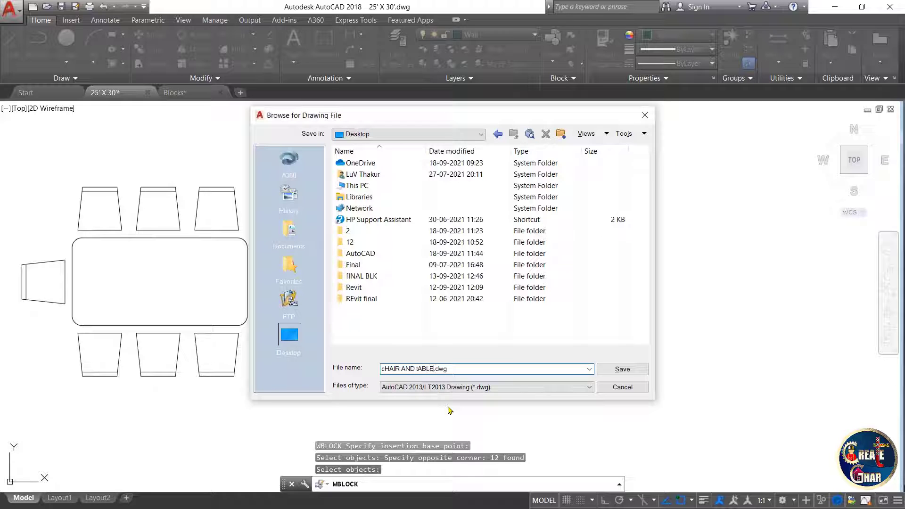
click(622, 368)
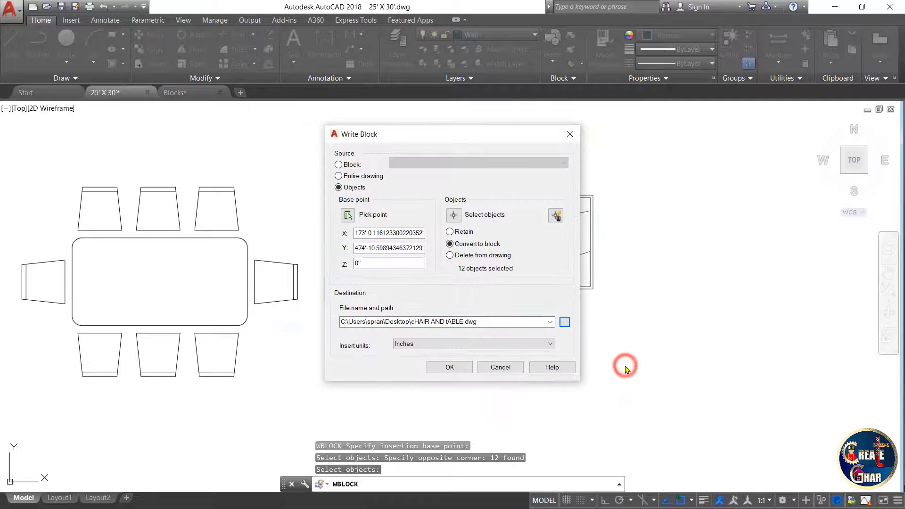
click(449, 367)
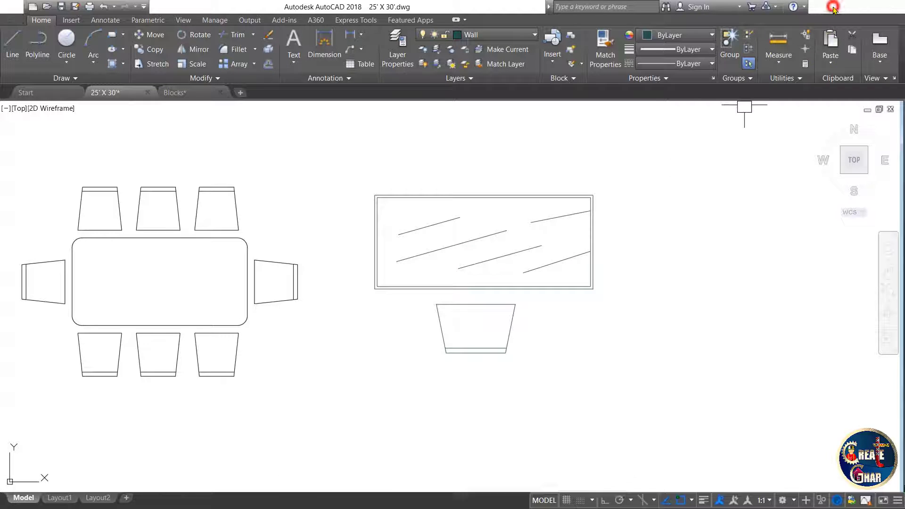
- Switch to the Windows desktop, open the saved cHAIR AND tABLE drawing in AutoCAD and maximize its window
click(834, 10)
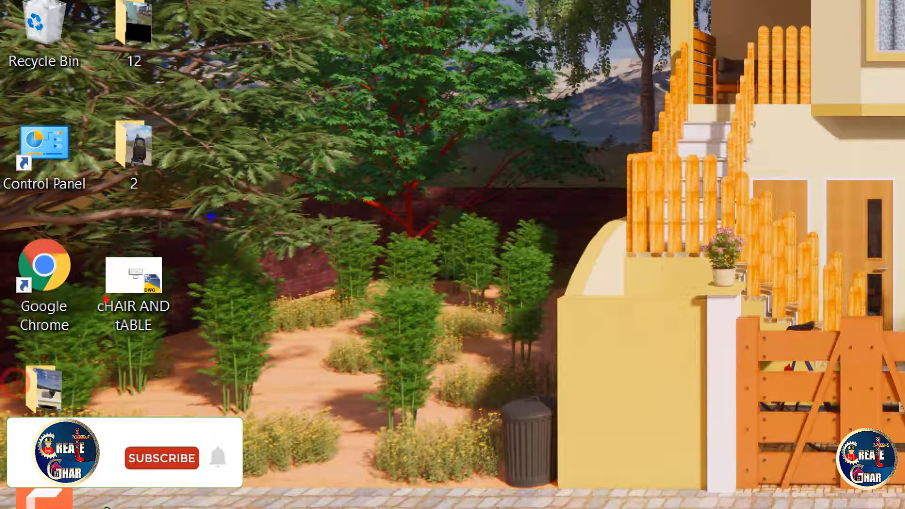
mouse_move(211, 216)
mouse_down()
mouse_move(127, 217)
mouse_move(118, 364)
mouse_move(234, 283)
mouse_move(107, 235)
mouse_up()
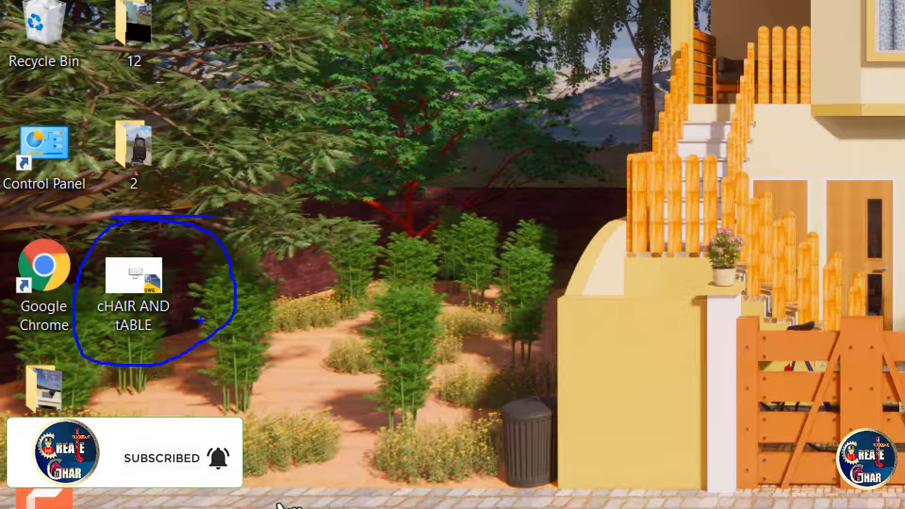
drag(184, 287, 342, 242)
key(Escape)
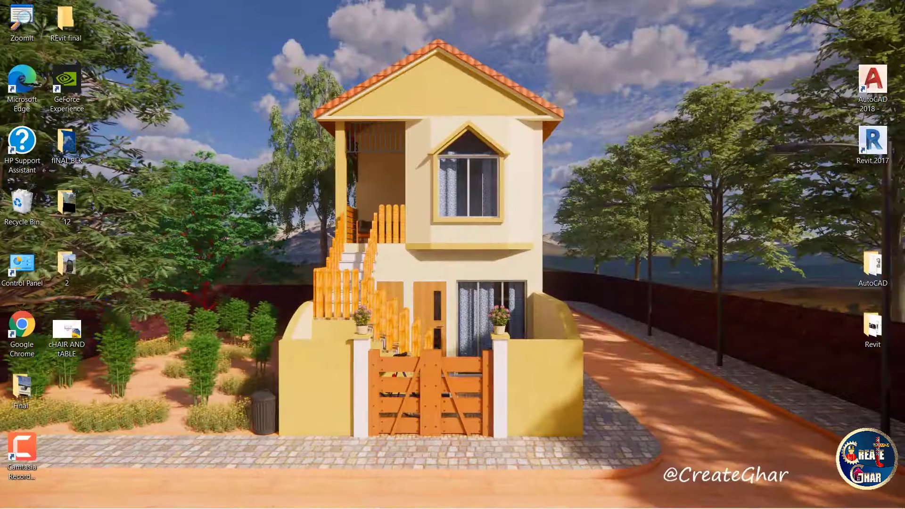
double_click(70, 338)
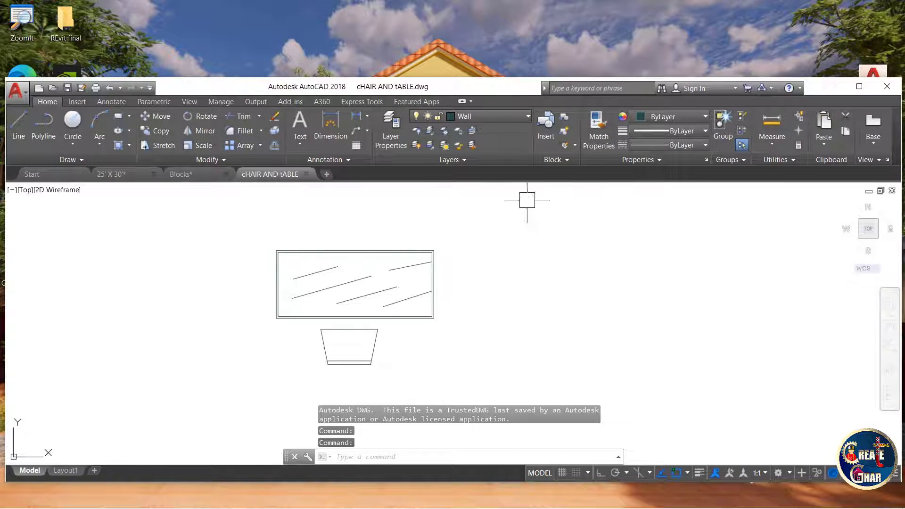
click(859, 86)
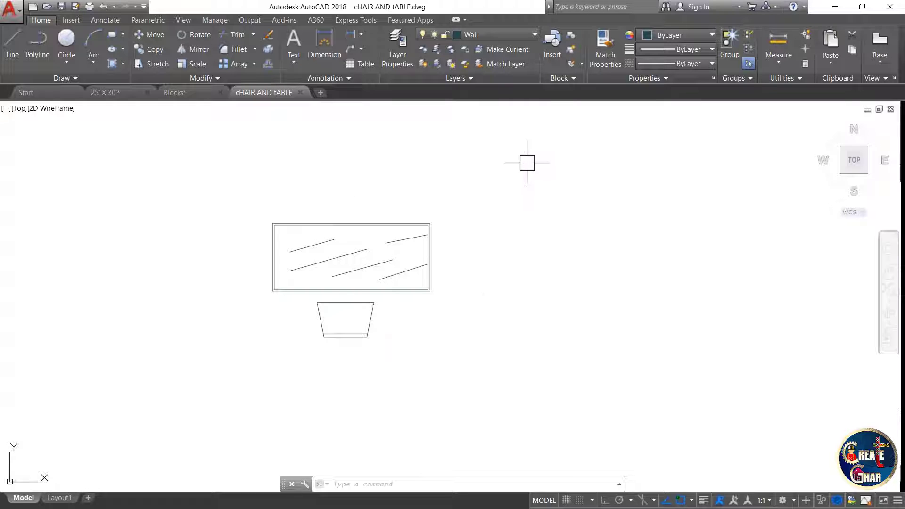
- Copy the whole table and chair with a base point on the table's upper edge
key(ctrl+shift+c)
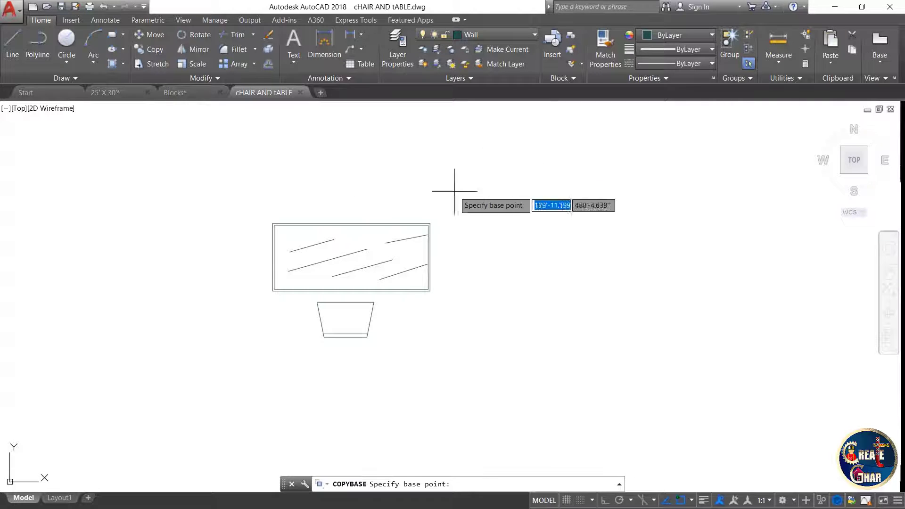
click(409, 221)
click(410, 223)
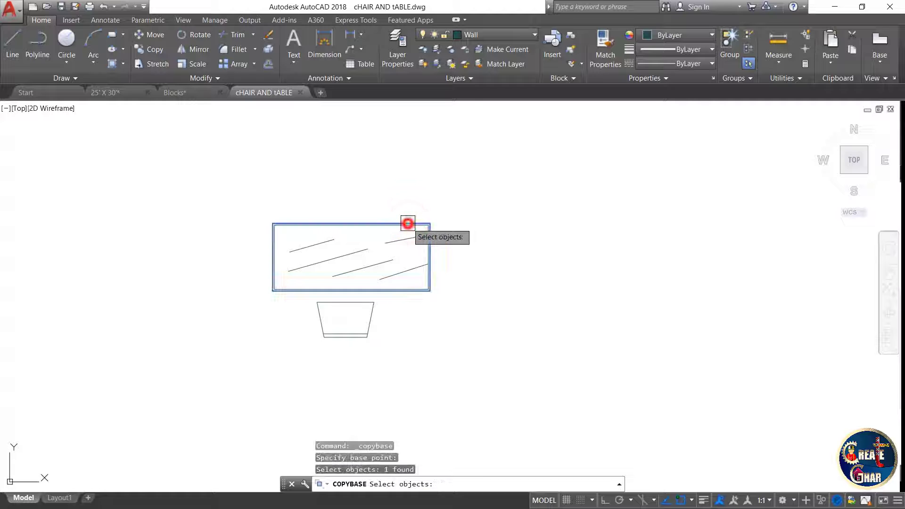
click(507, 179)
click(235, 377)
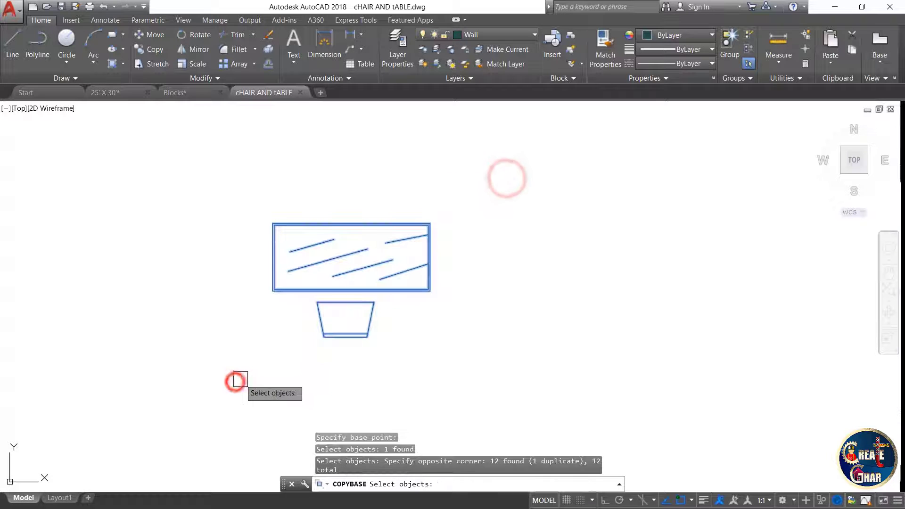
key(Return)
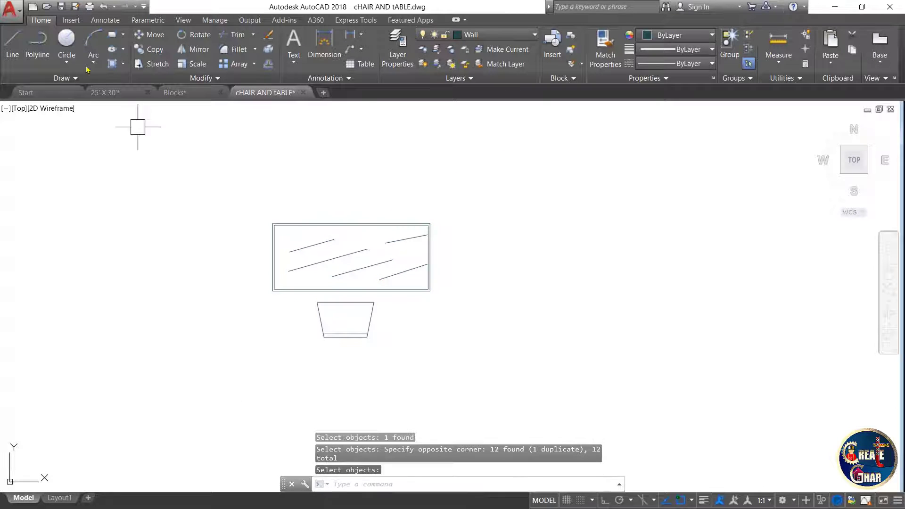
- Paste the copied table and chair into the 25' X 30' drawing, beside the original table
click(111, 92)
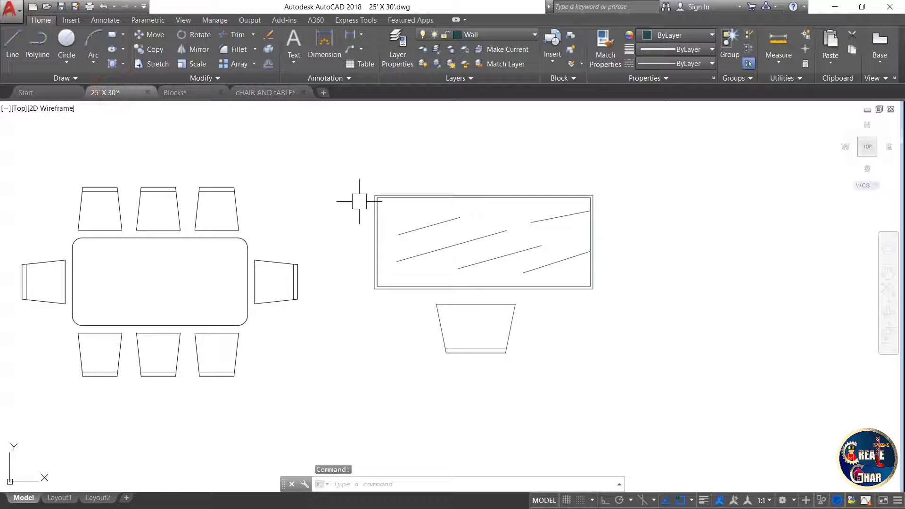
scroll(277, 241, down, 2)
middle_drag(576, 239, 457, 240)
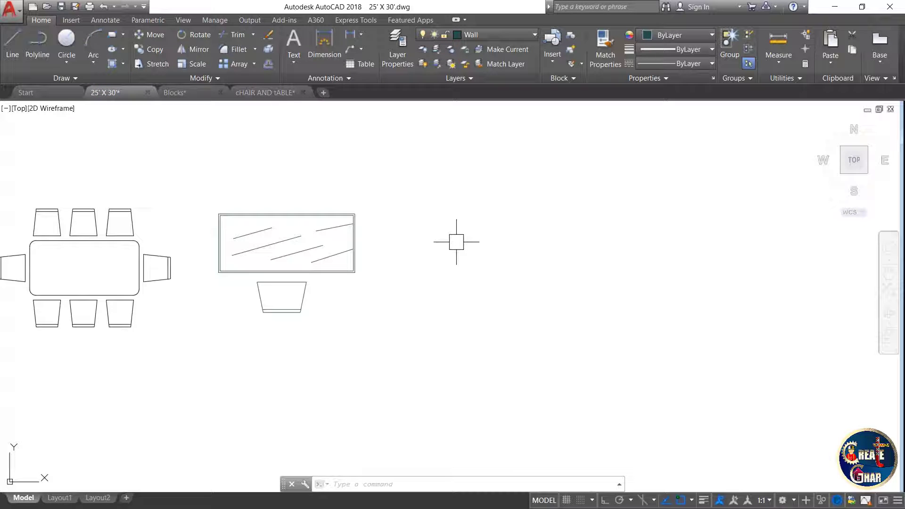
key(ctrl+v)
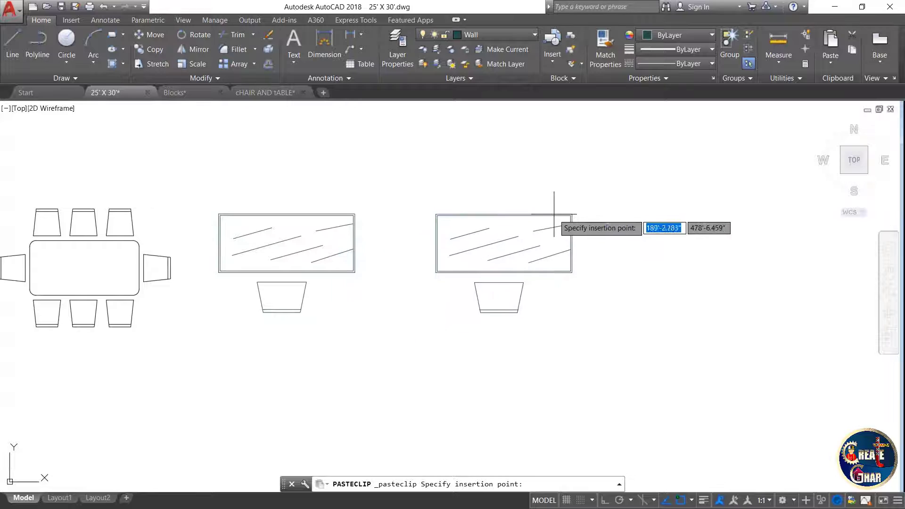
click(570, 210)
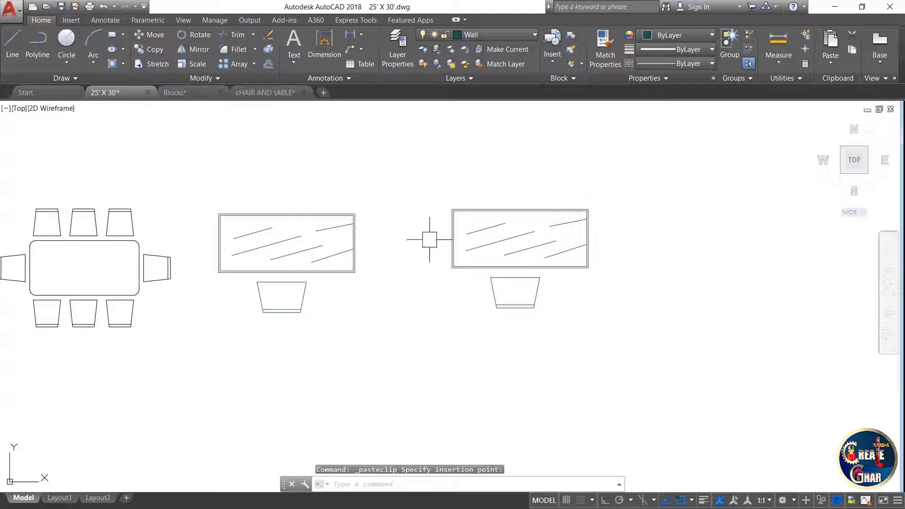
key(ctrl+1)
click(348, 279)
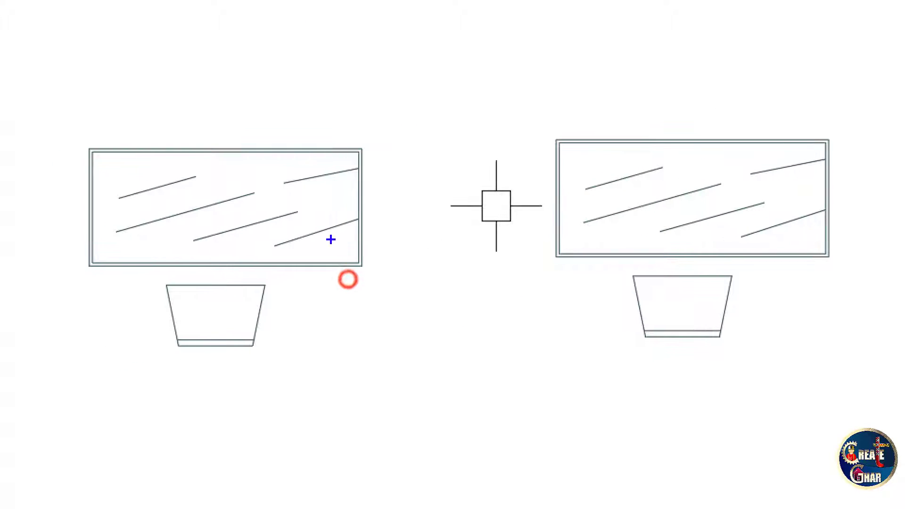
mouse_move(685, 118)
mouse_down()
mouse_move(566, 121)
mouse_move(546, 363)
mouse_move(902, 253)
mouse_up()
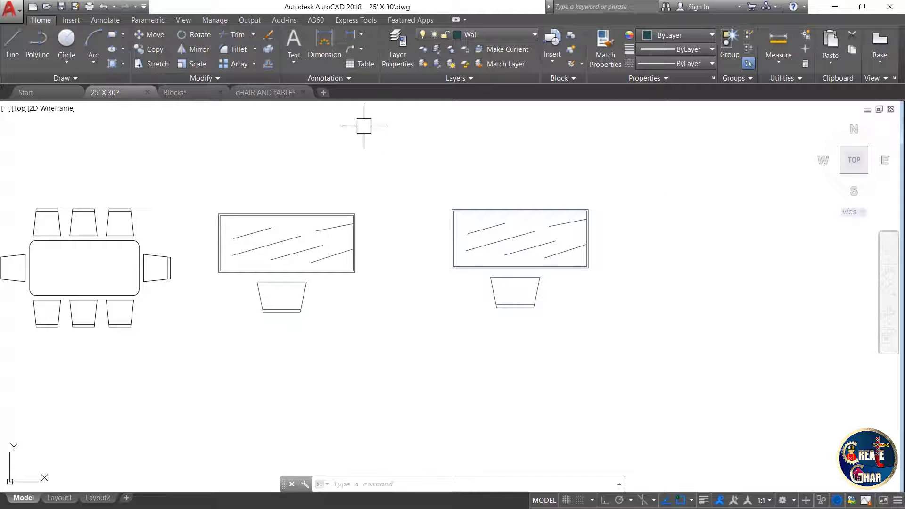
- Examine the sofa and table sets in the Blocks drawing as examples of ready-made furniture blocks
click(187, 93)
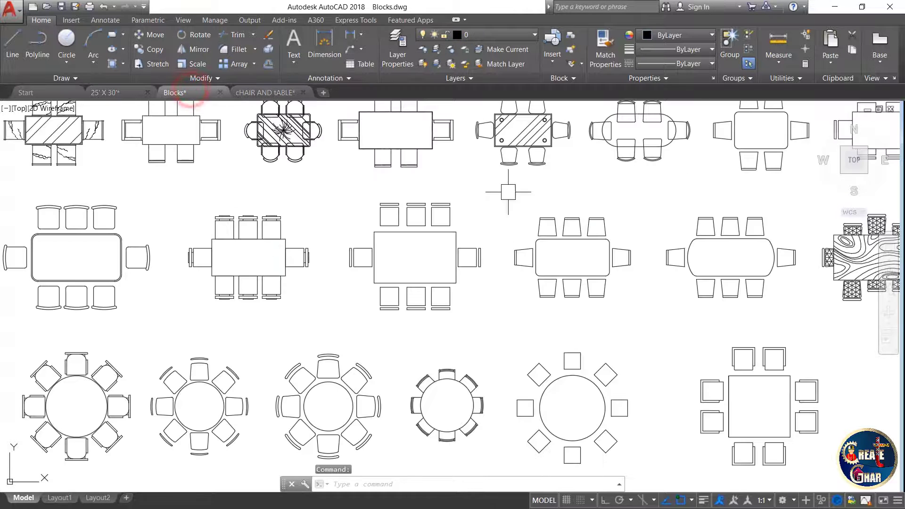
scroll(641, 310, down, 6)
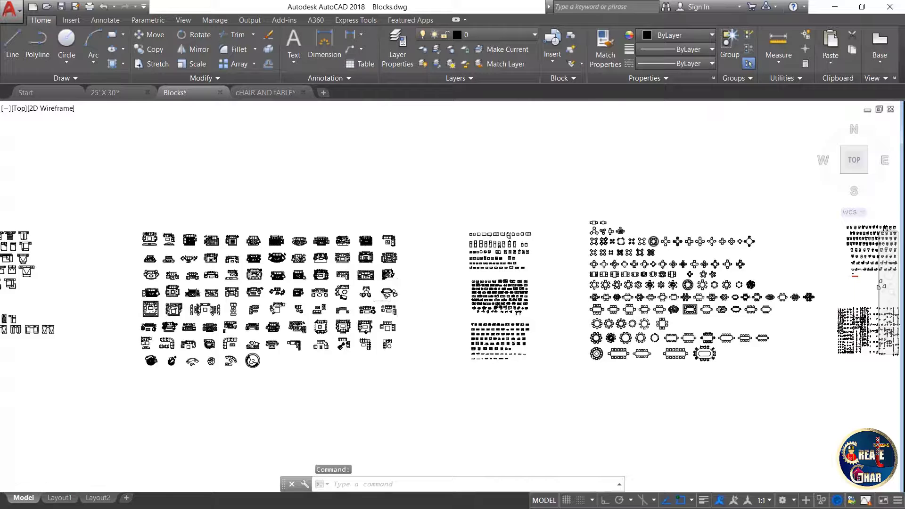
scroll(393, 298, up, 8)
scroll(188, 192, up, 3)
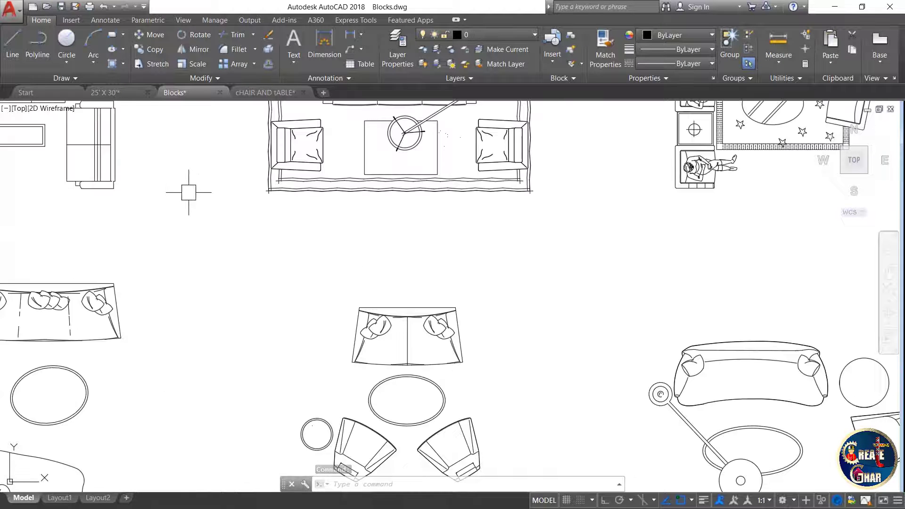
scroll(264, 218, down, 4)
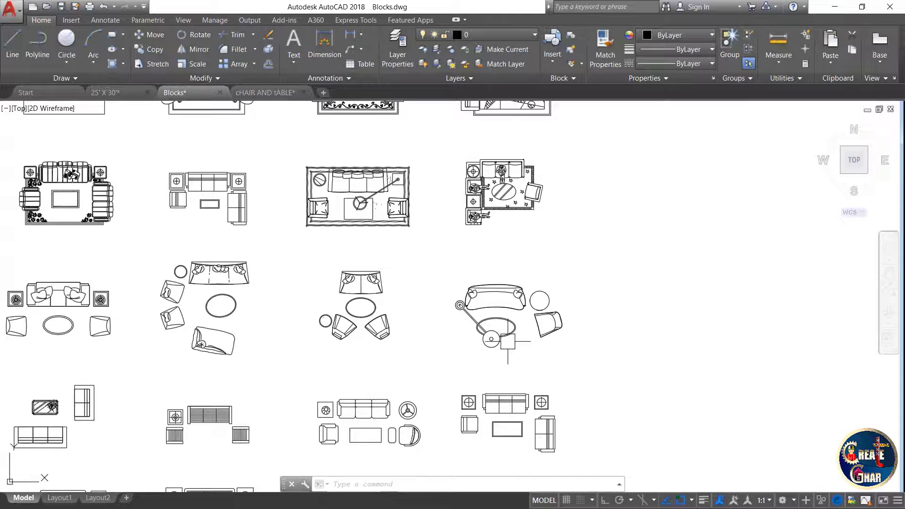
scroll(507, 341, down, 4)
scroll(511, 380, up, 8)
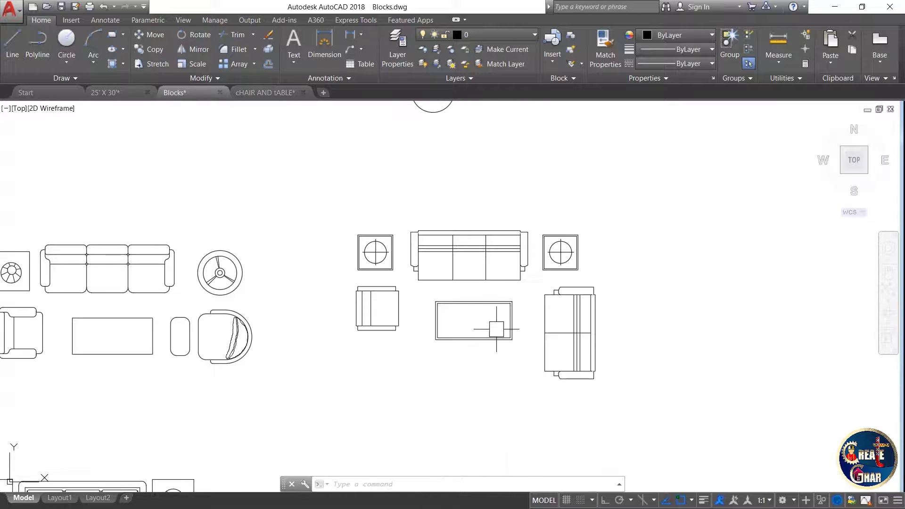
scroll(559, 351, up, 2)
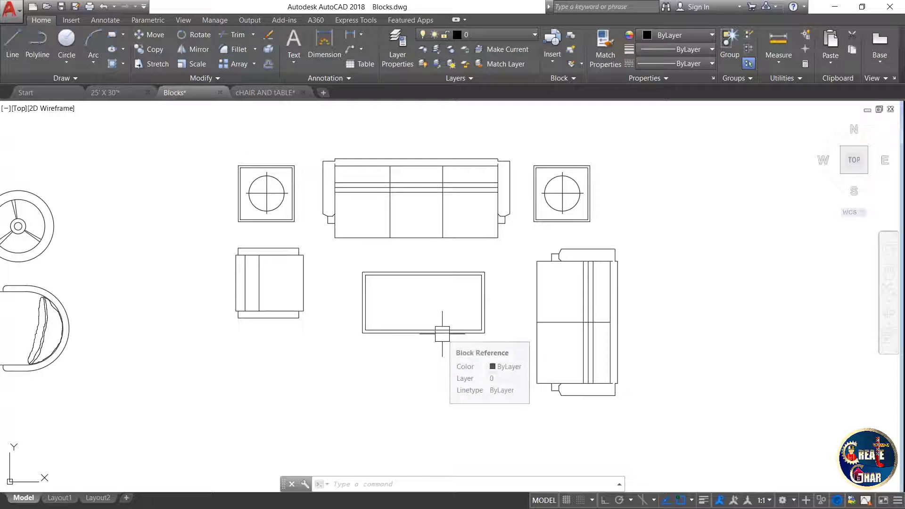
scroll(481, 314, down, 2)
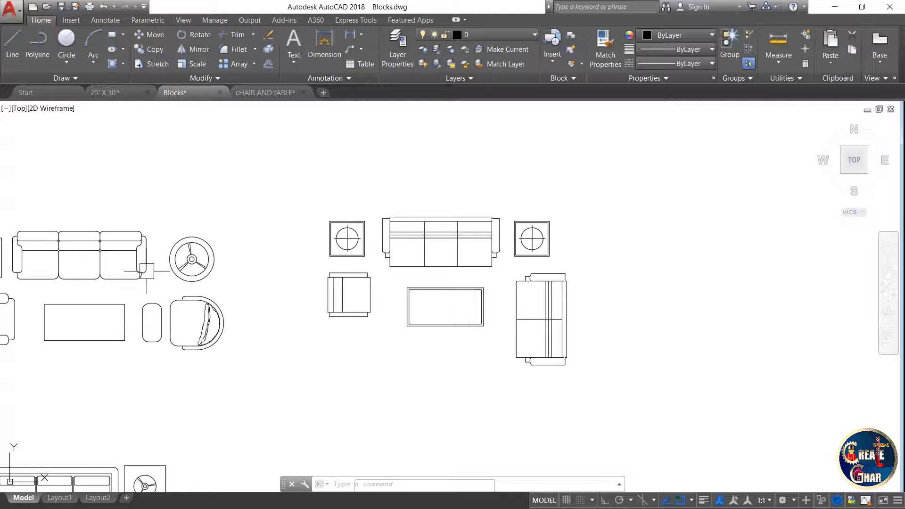
scroll(147, 271, up, 2)
scroll(370, 331, down, 2)
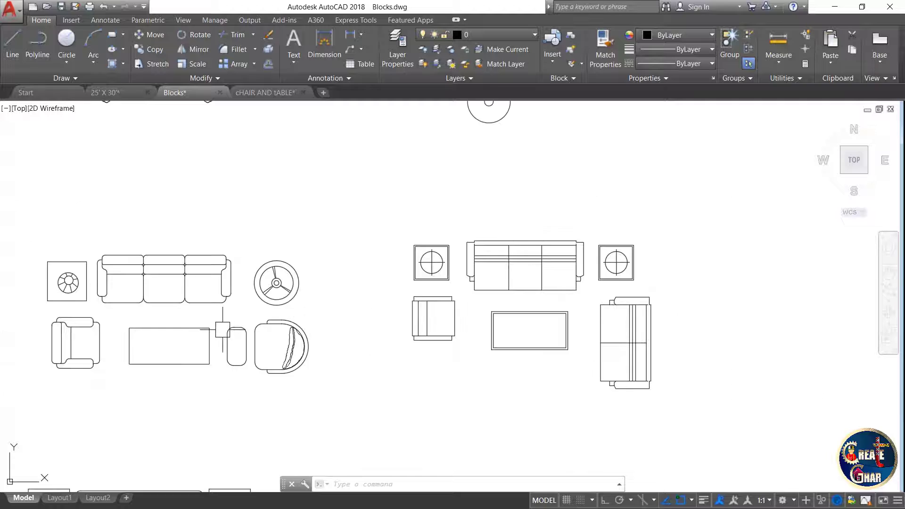
scroll(240, 333, up, 2)
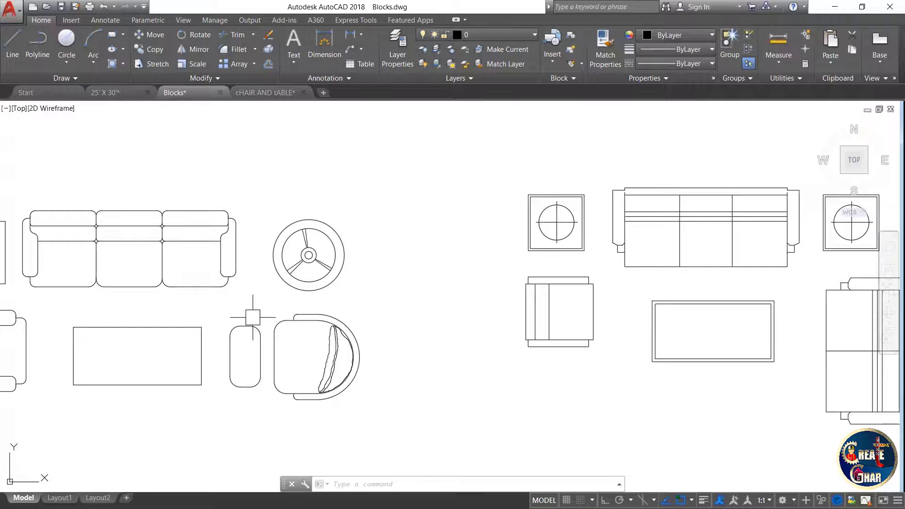
scroll(418, 305, down, 4)
scroll(289, 295, up, 1)
scroll(520, 325, down, 3)
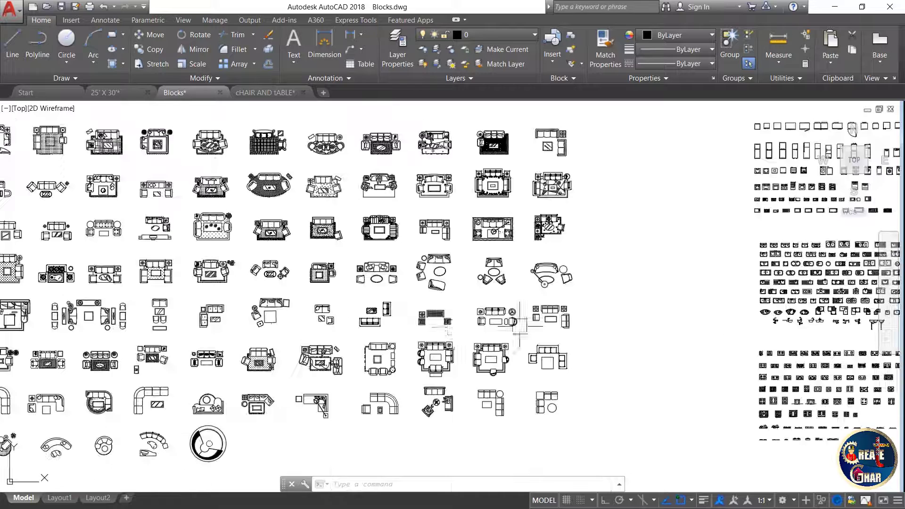
scroll(386, 285, up, 5)
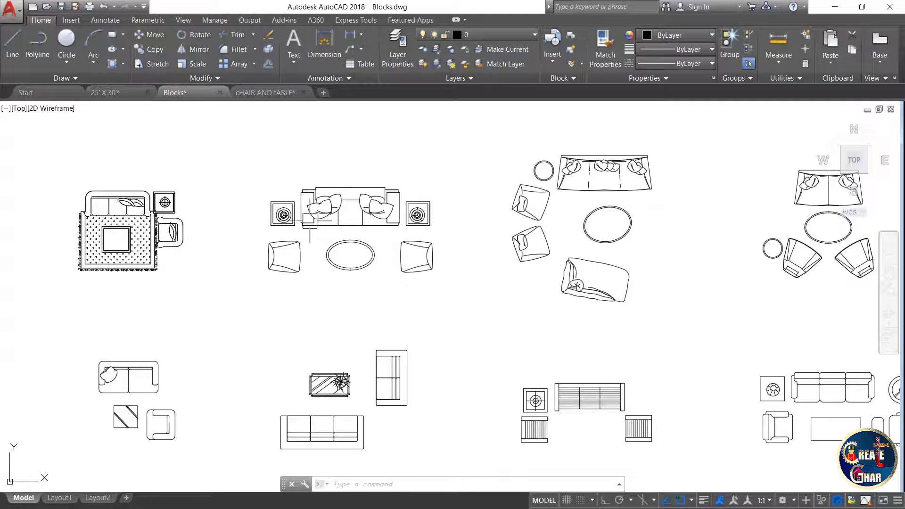